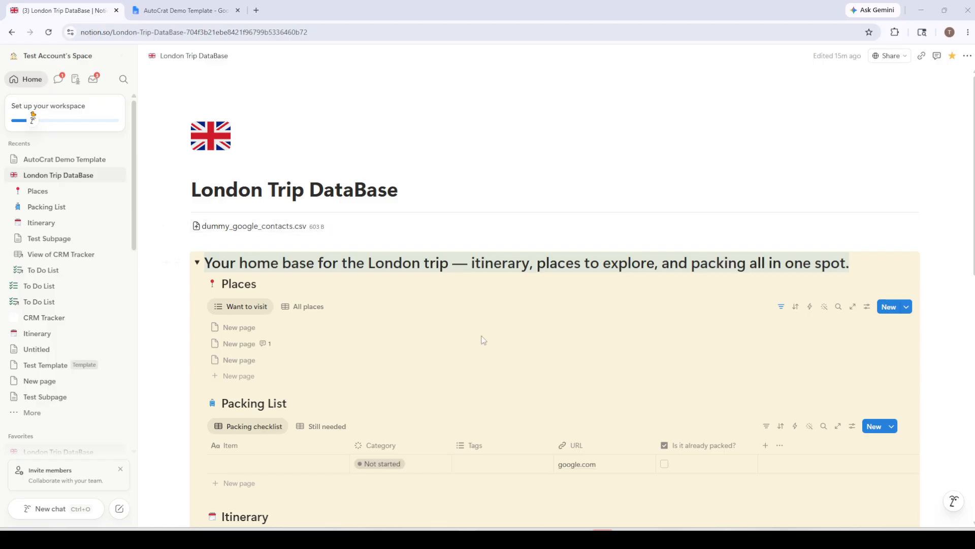
- Add a Status-type property named "Status" to the Packing List table
scroll(736, 126, "down", 1)
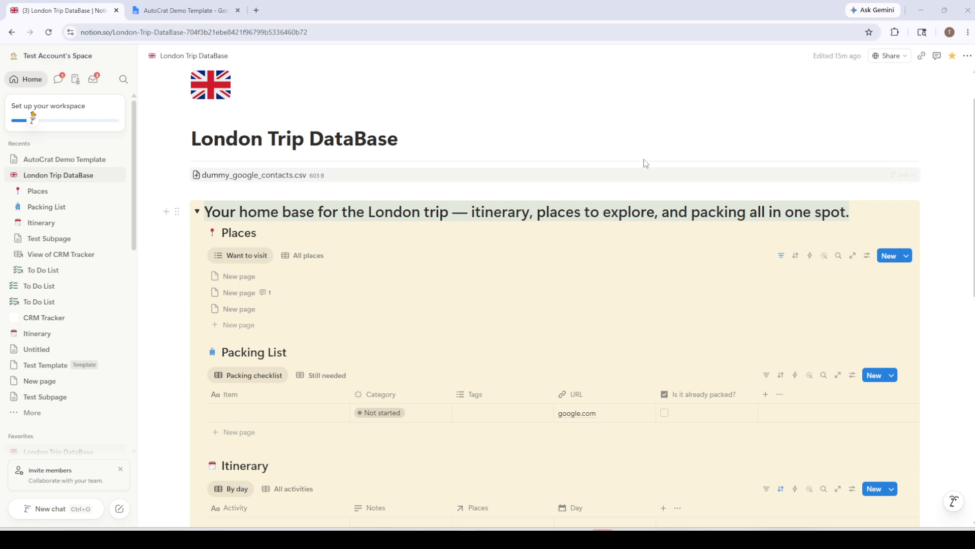
scroll(641, 164, "up", 1)
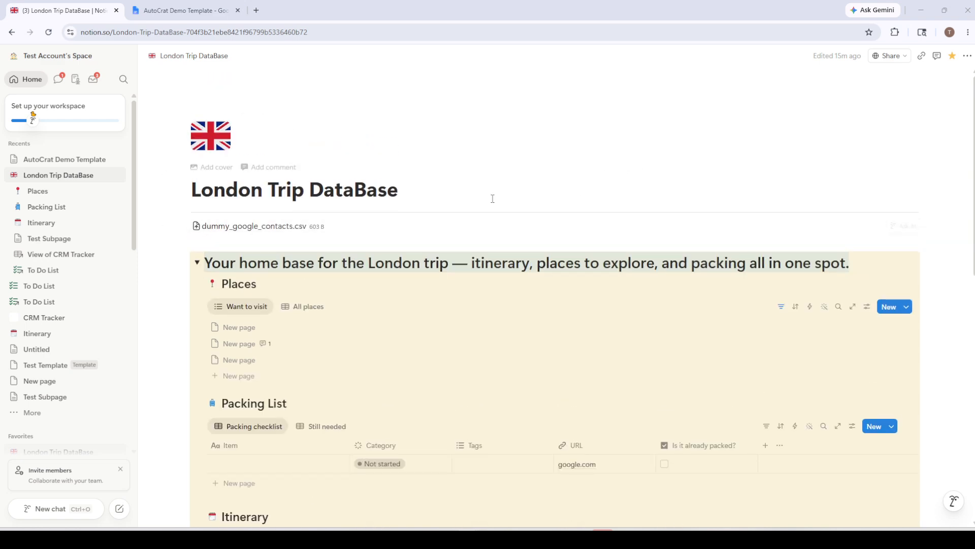
scroll(492, 322, "down", 2)
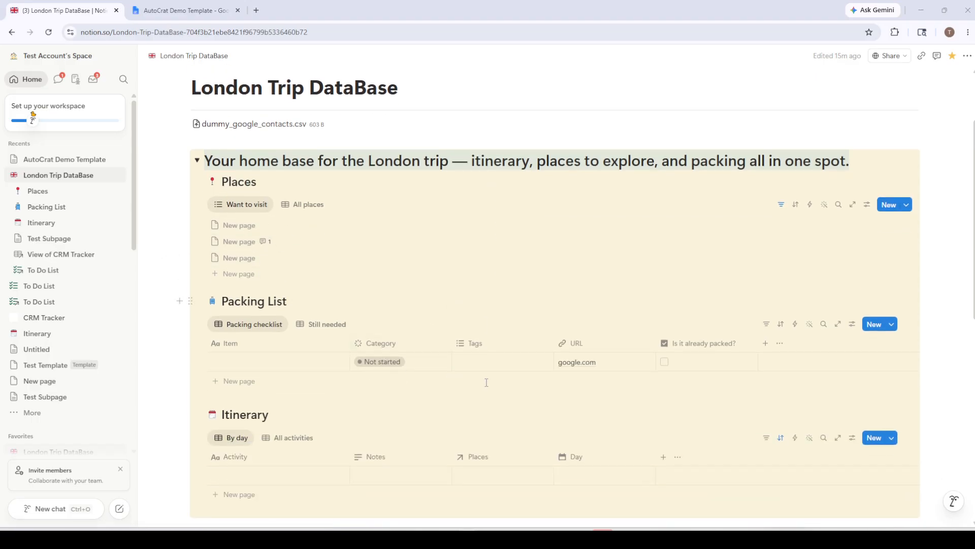
left_click(766, 345)
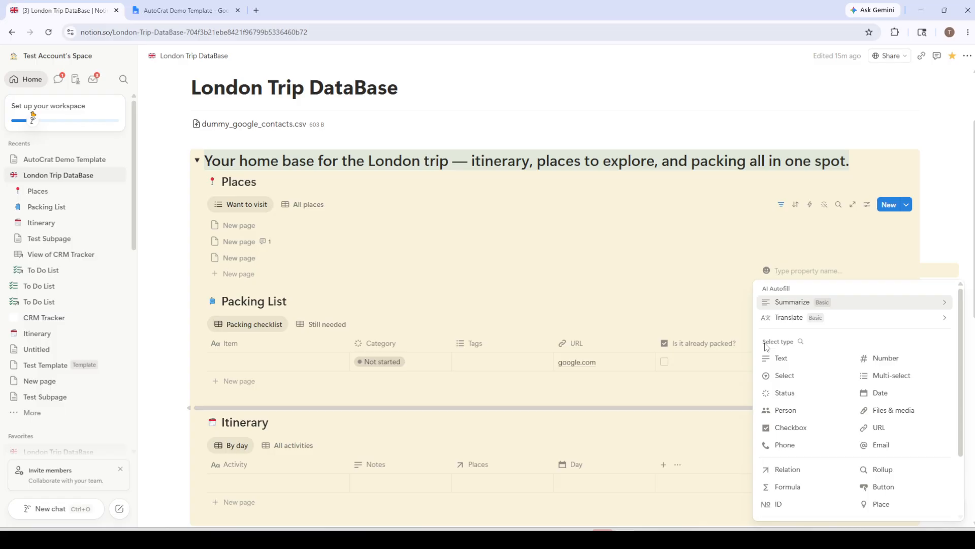
left_click(697, 294)
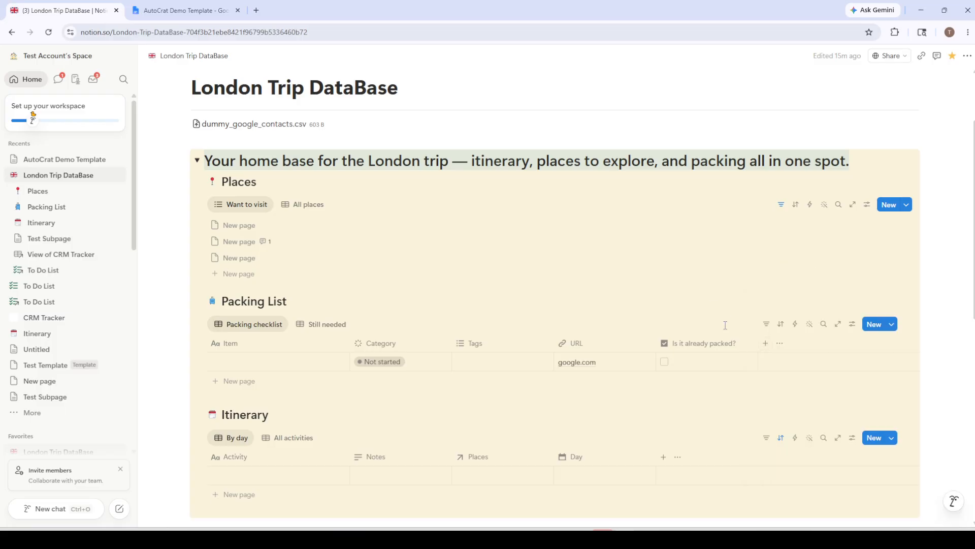
left_click(766, 345)
mouse_move(859, 319)
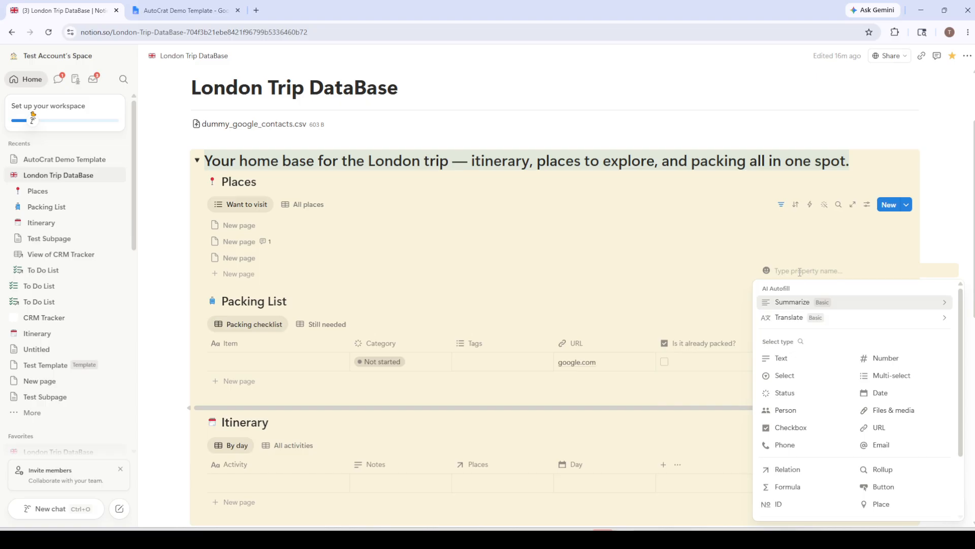
type("Test")
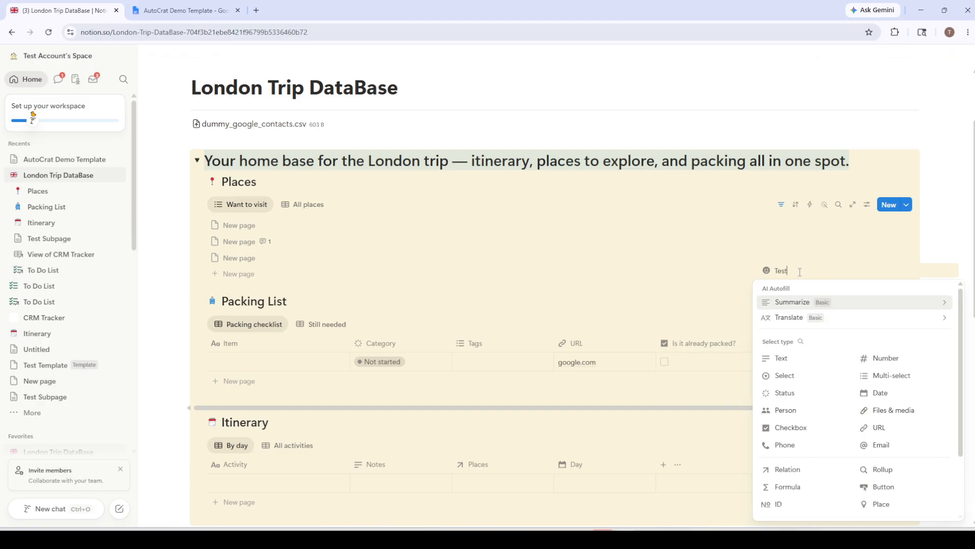
type(" P")
key("BackSpace")
key("BackSpace")
key("BackSpace")
key("BackSpace")
key("BackSpace")
key("BackSpace")
type("Status")
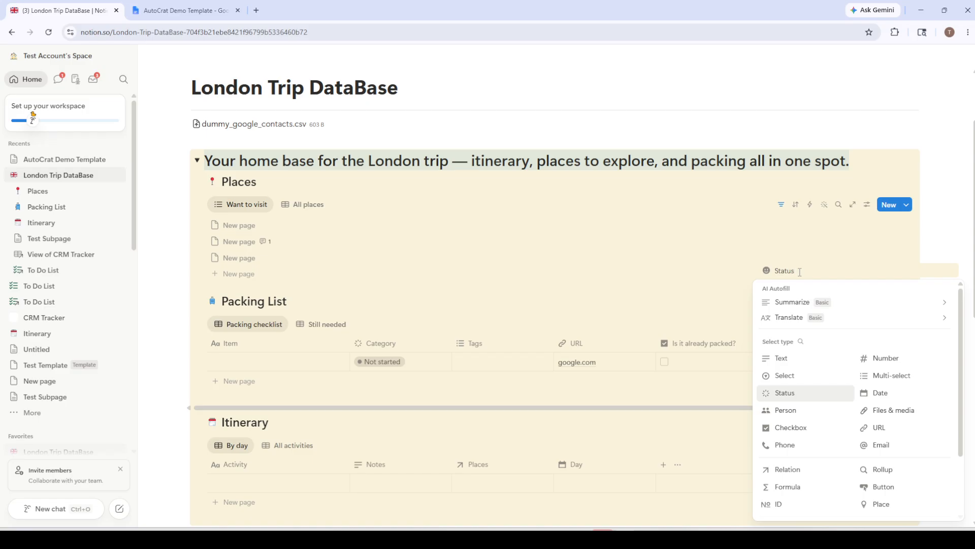
left_click(791, 394)
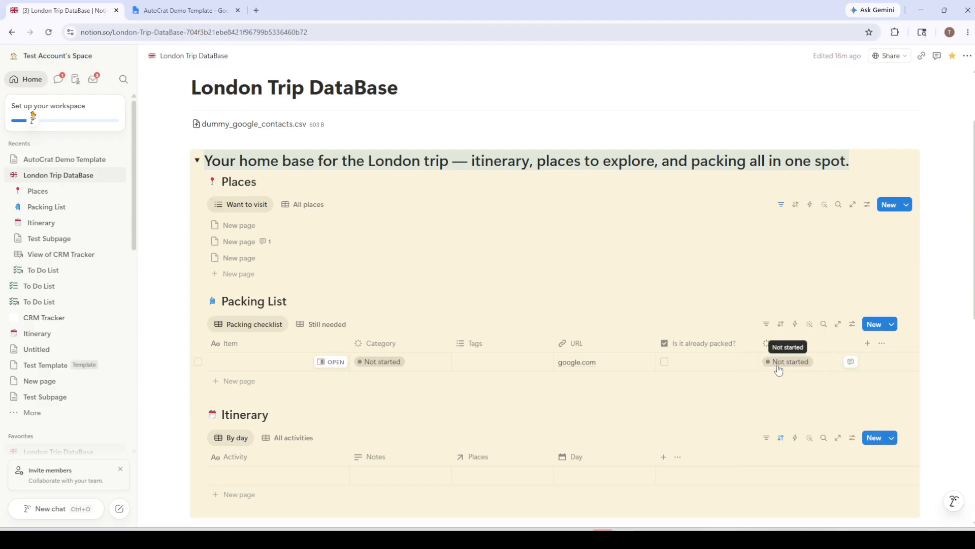
- Review the options available in the new Status property's To-do, In progress and Complete groups
left_click(808, 348)
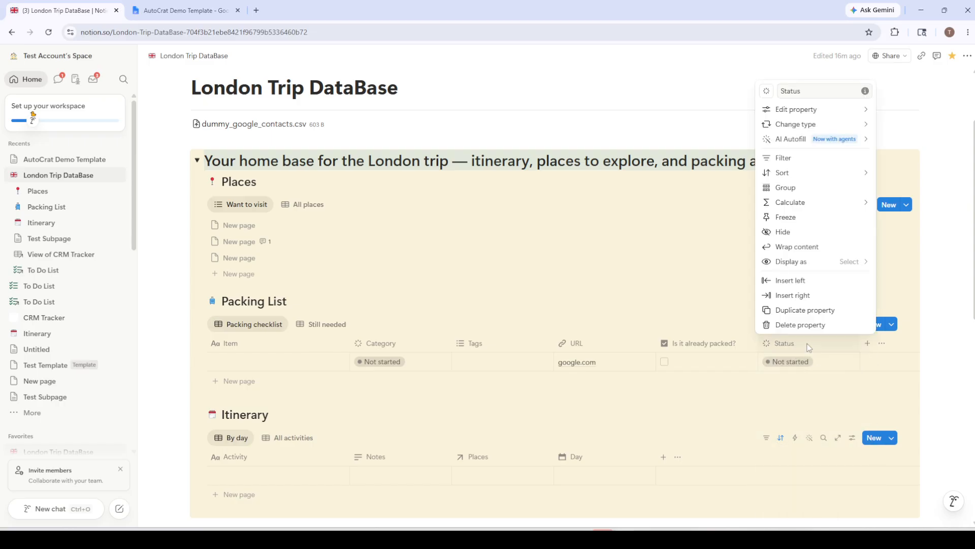
mouse_move(784, 129)
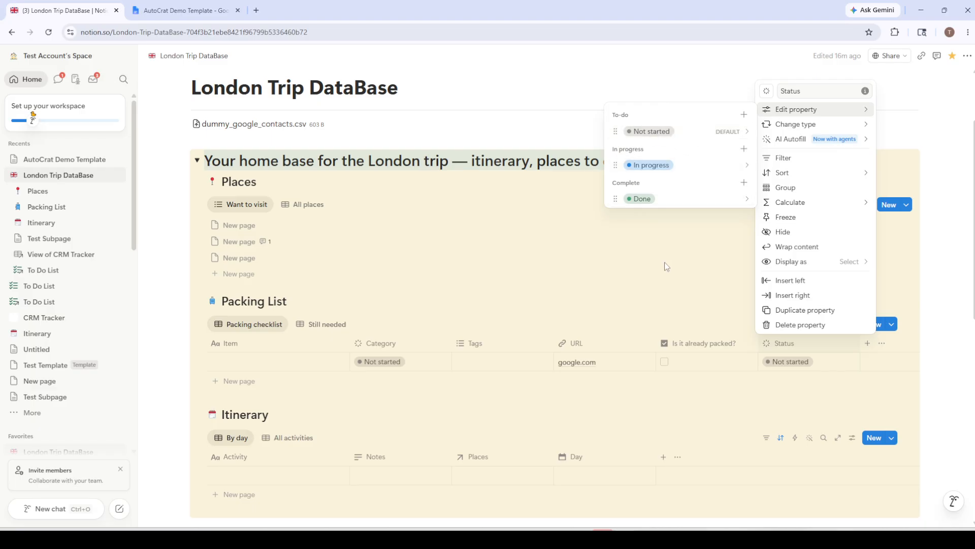
left_click(692, 392)
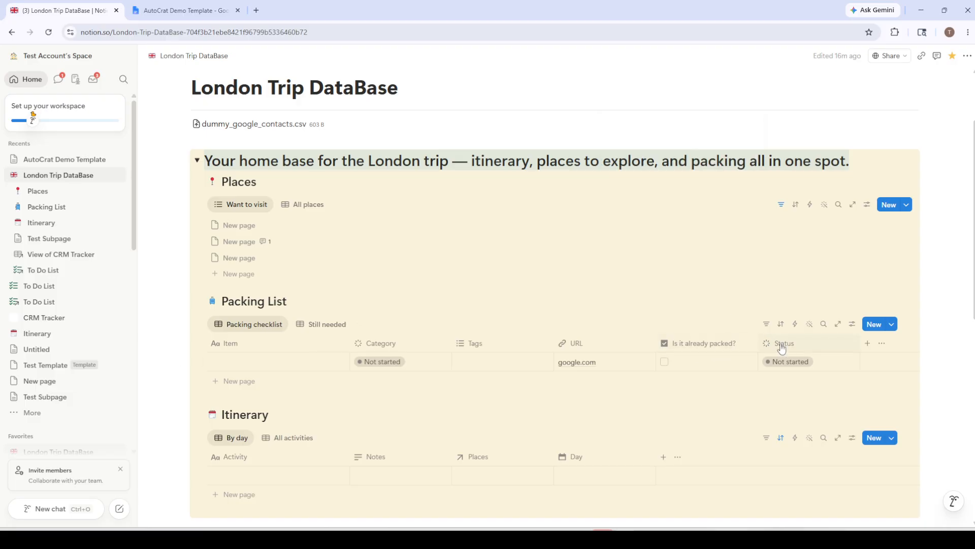
- Add a "Backlog" option to the Status property's To-do group and try reordering the options
left_click(804, 350)
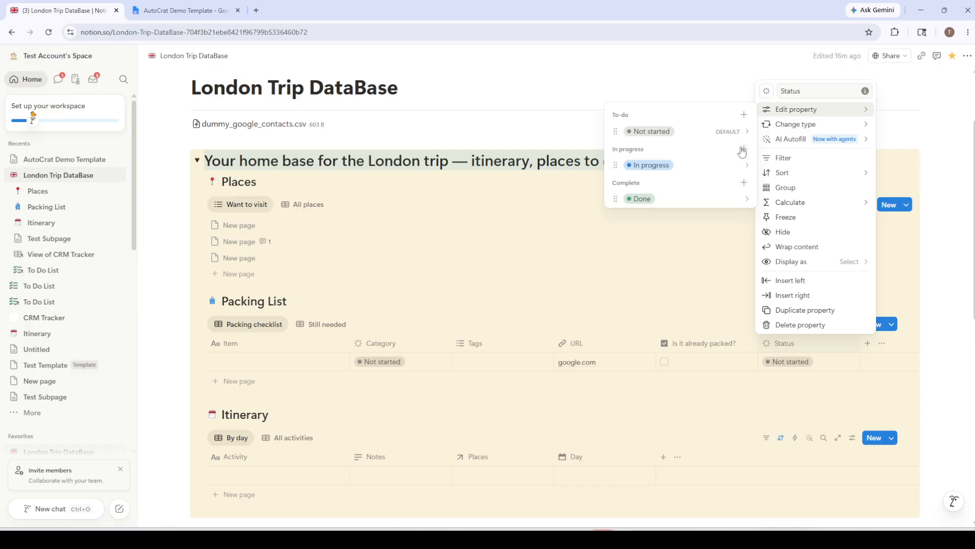
left_click(744, 116)
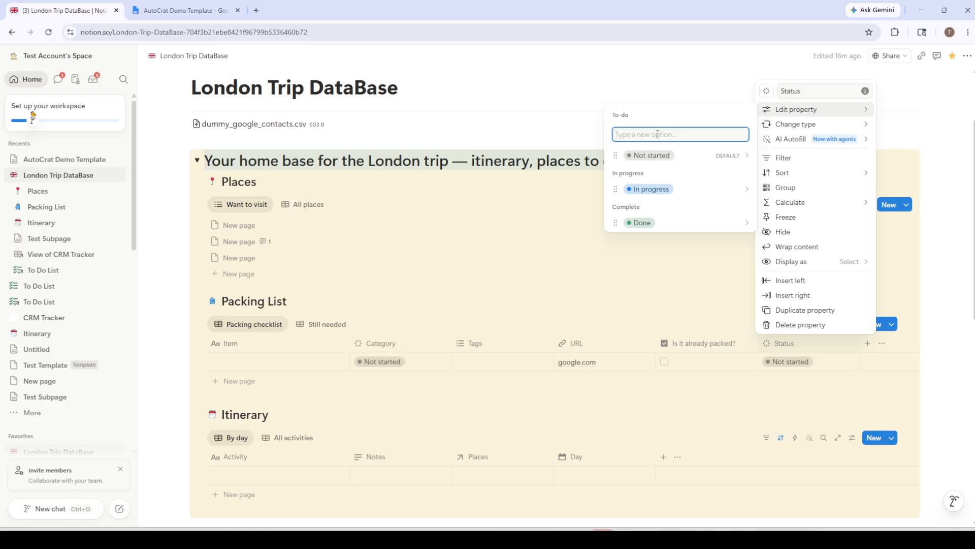
type("Backl")
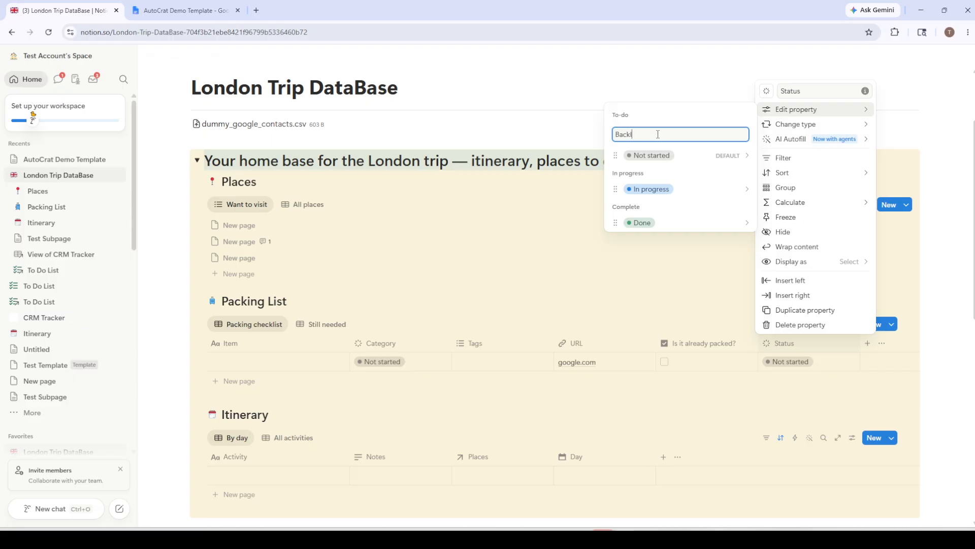
type("og")
key("Return")
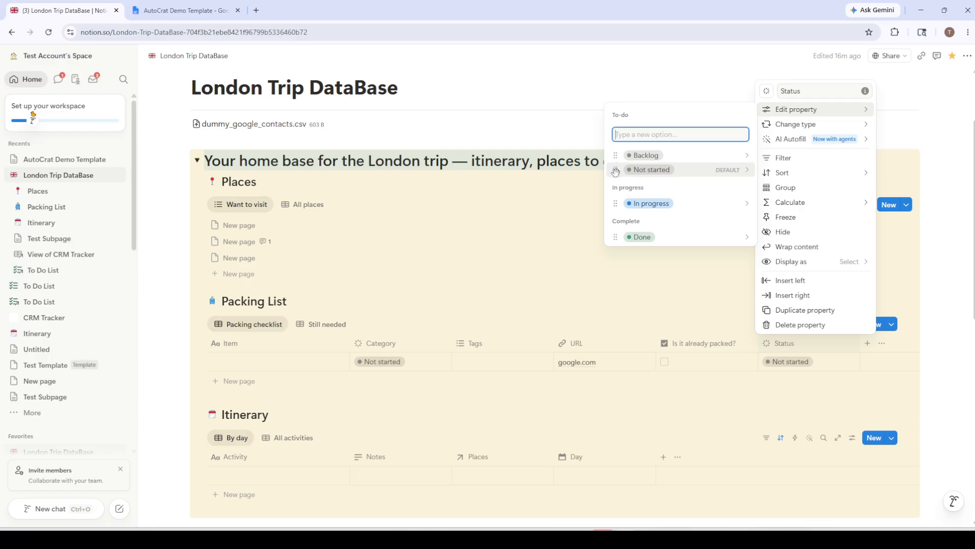
left_click_drag(616, 171, 616, 147)
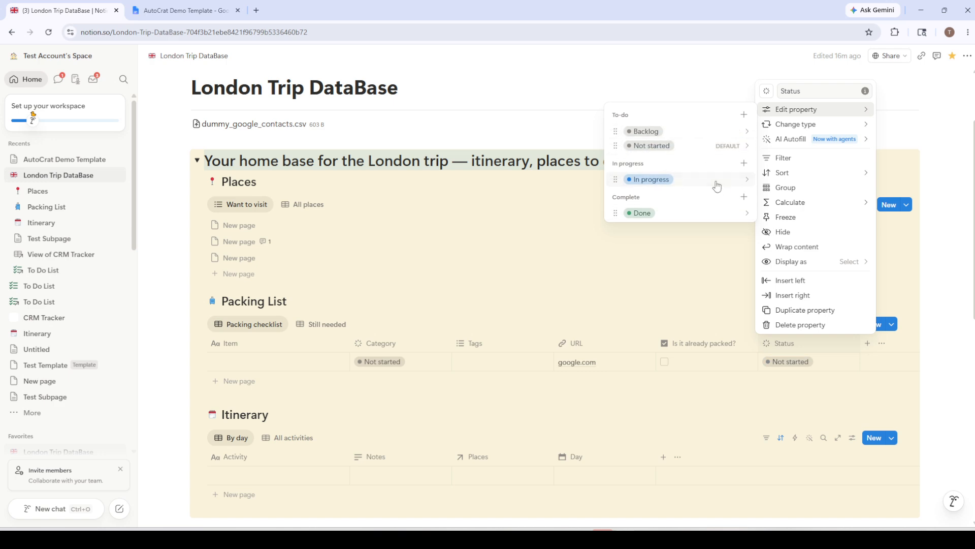
mouse_move(616, 212)
left_mouse_down()
mouse_move(613, 194)
mouse_move(630, 231)
mouse_move(614, 194)
mouse_move(614, 211)
left_mouse_up()
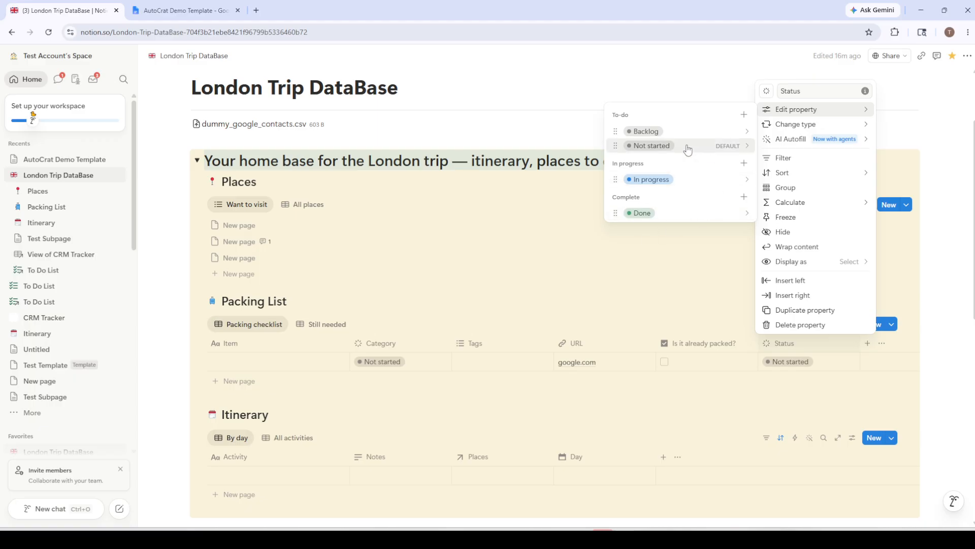
- Examine the default, group and colour settings of the Status property's Done and In progress options
left_click(637, 218)
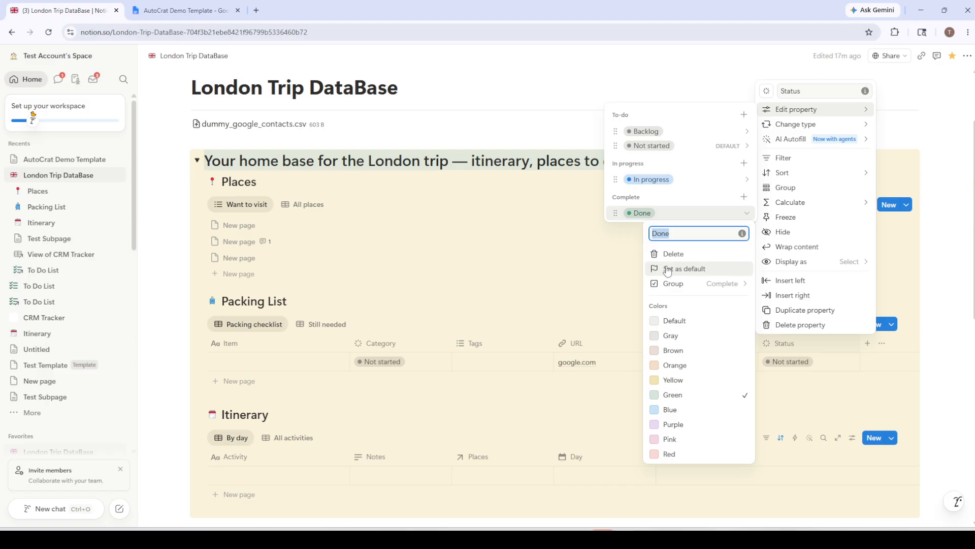
left_click(648, 184)
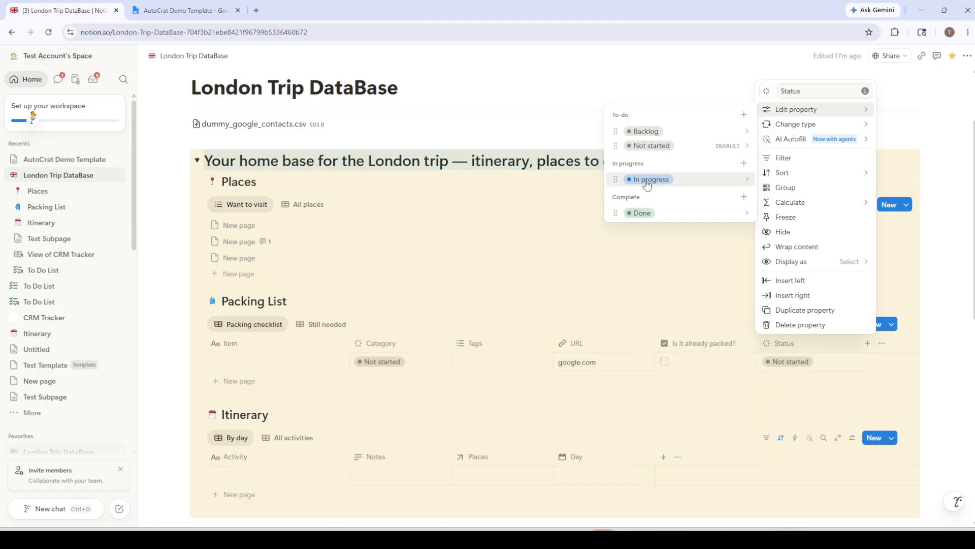
left_click(647, 183)
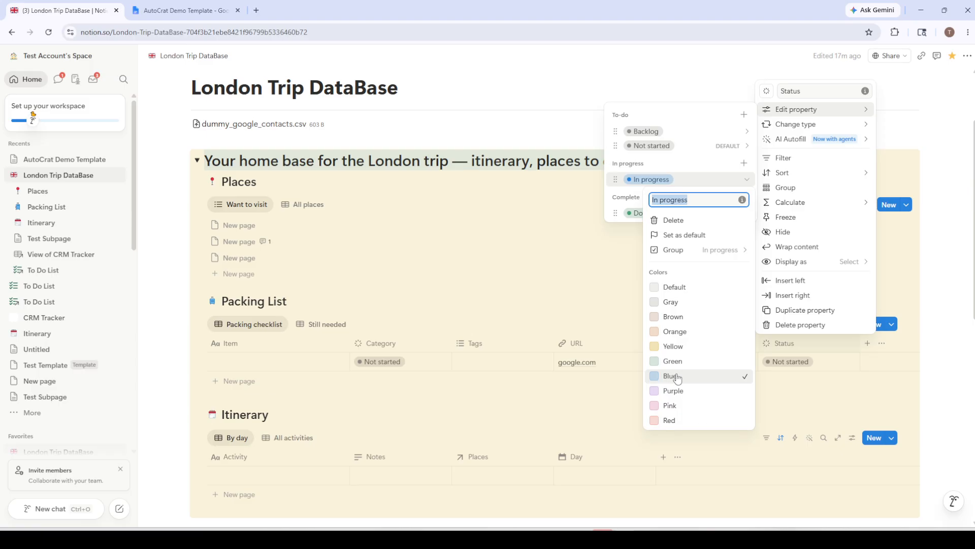
left_click(630, 183)
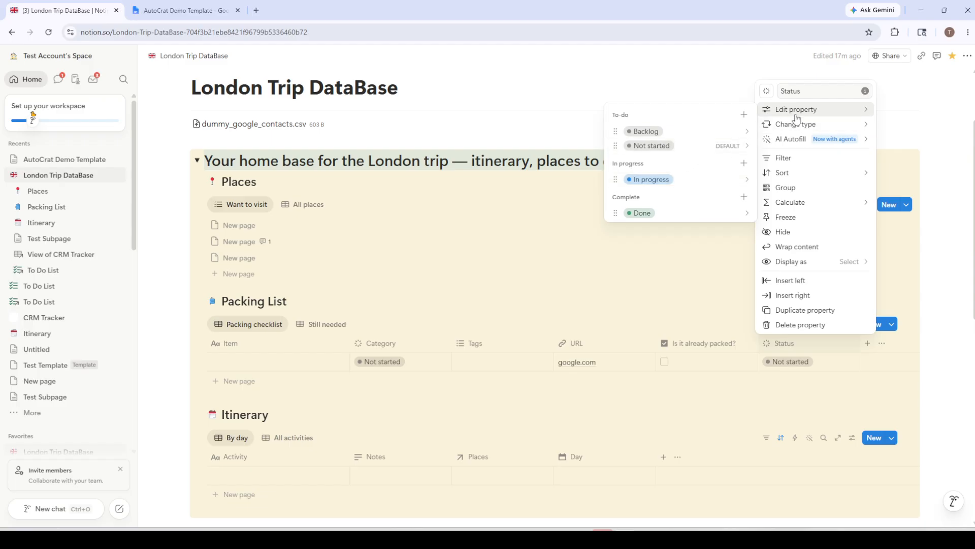
- Examine the Status property's AI Autofill, type and display choices without changing them
mouse_move(802, 146)
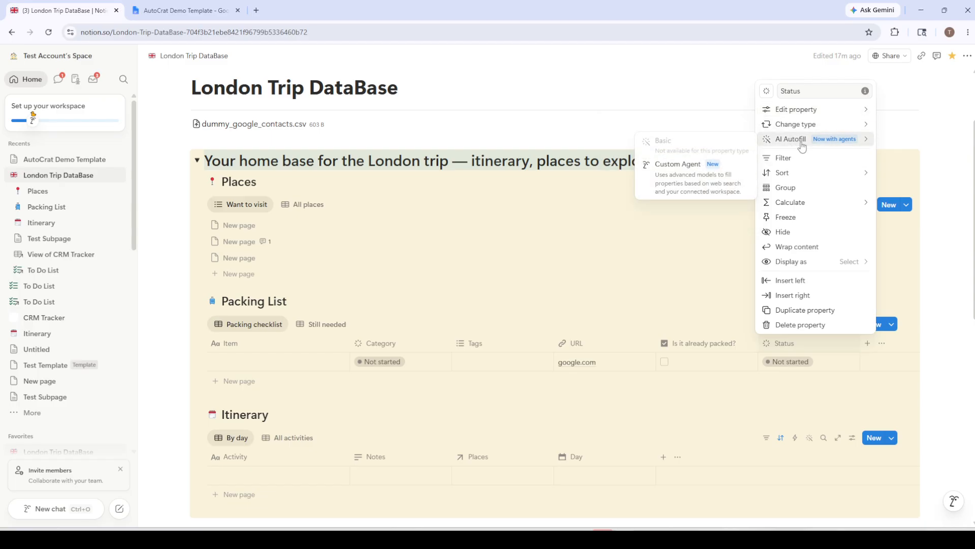
mouse_move(796, 127)
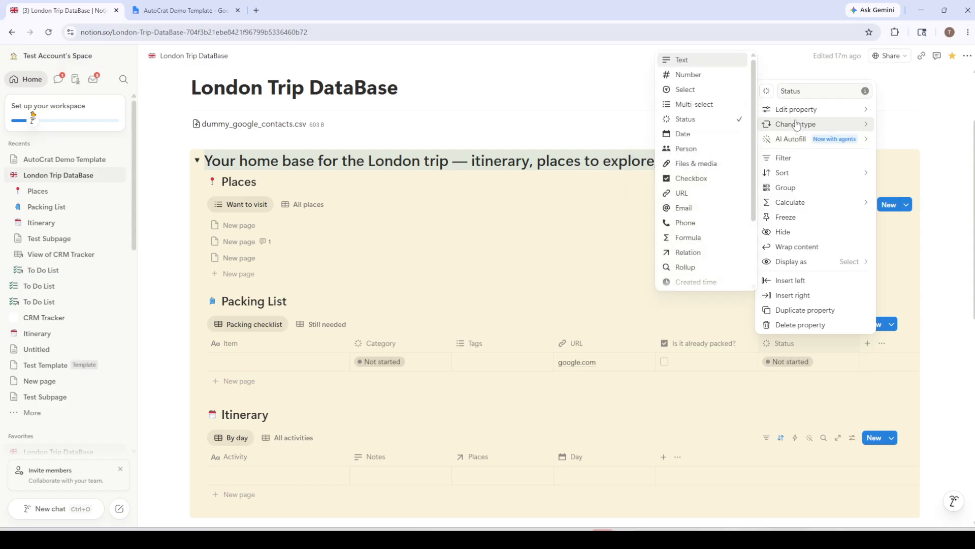
left_click(853, 91)
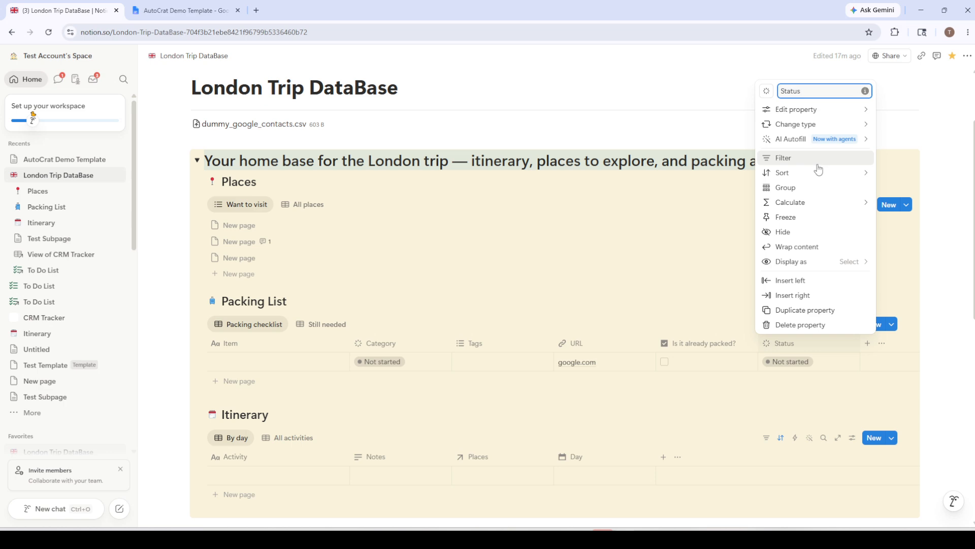
left_click(823, 262)
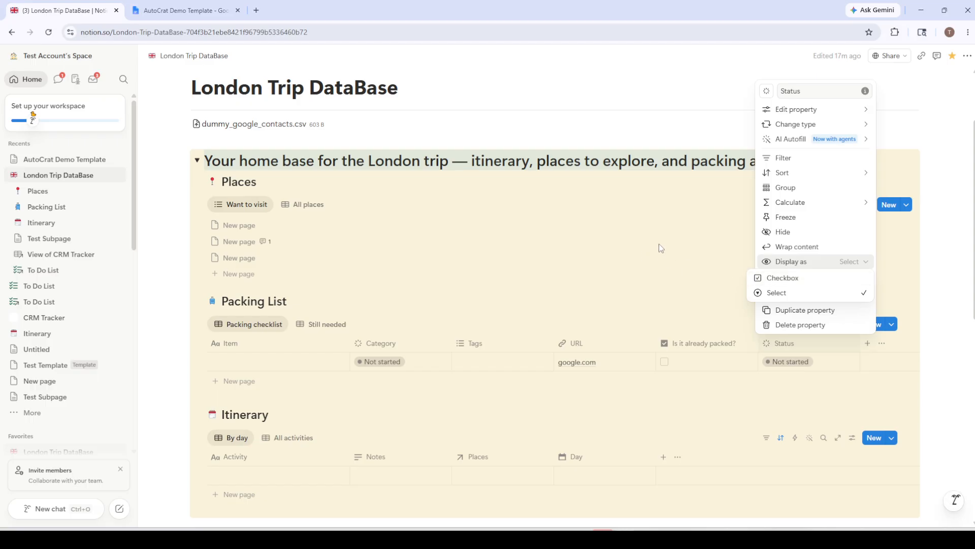
left_click(701, 236)
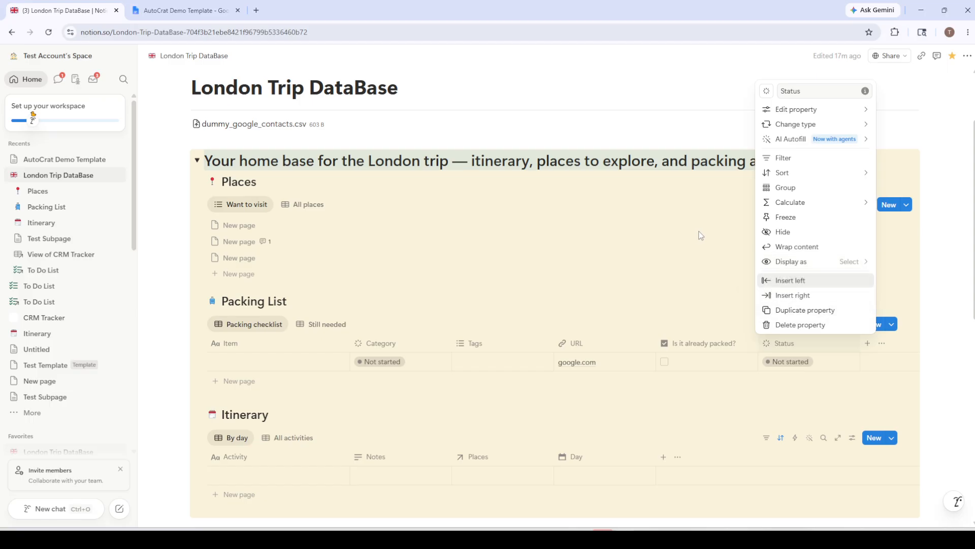
left_click(718, 209)
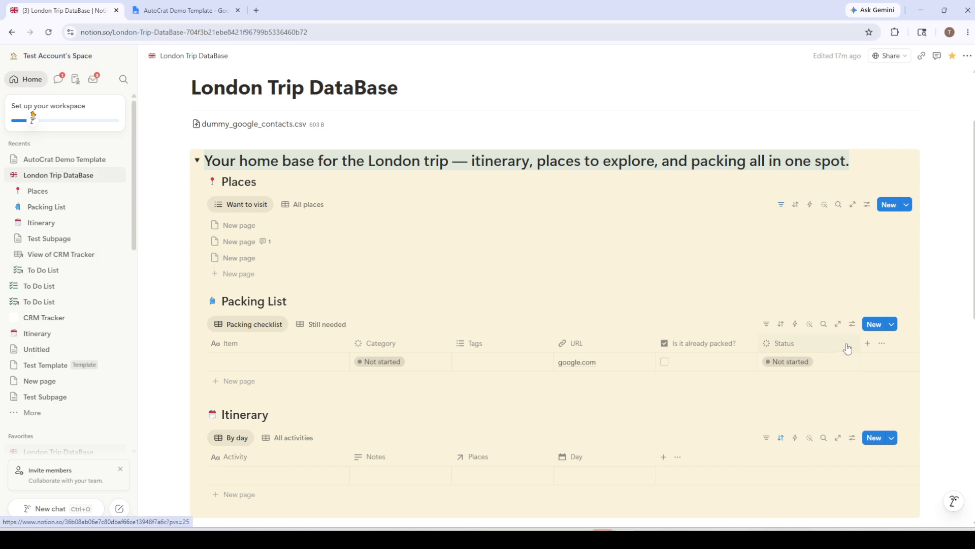
- Hide the Is it already packed?, URL, Tags and Category properties in the Packing checklist view, and show all properties again
left_click(881, 345)
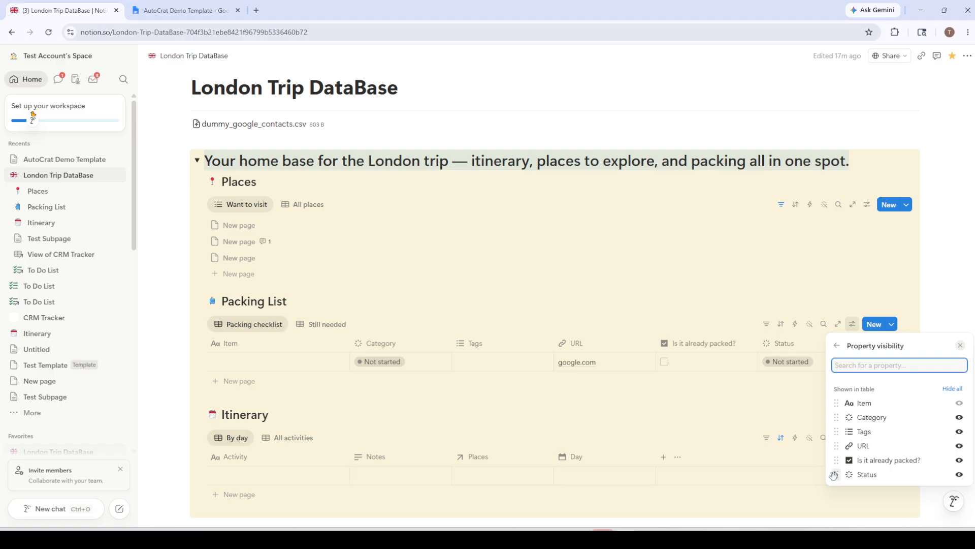
left_click(959, 474)
left_click(959, 478)
left_click(959, 460)
left_click(959, 445)
left_click(959, 432)
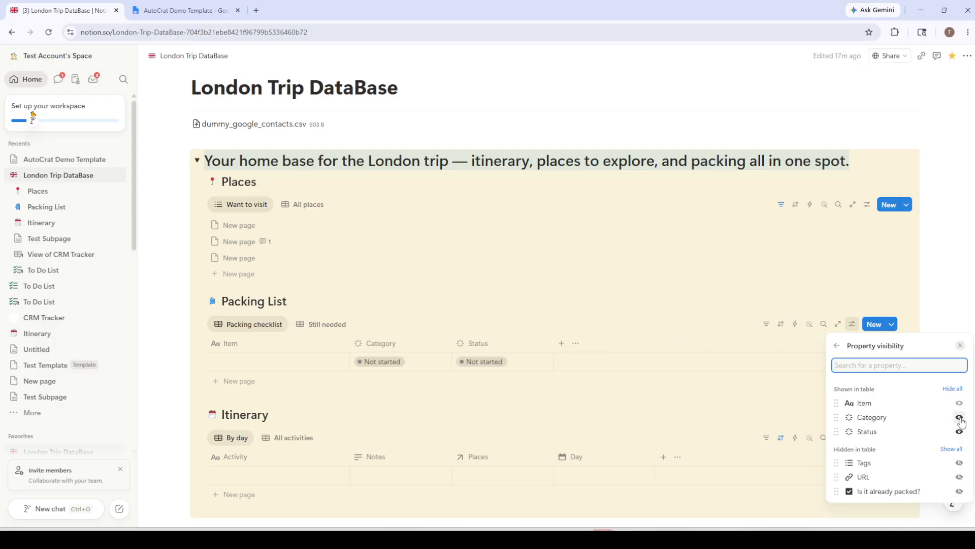
left_click(959, 417)
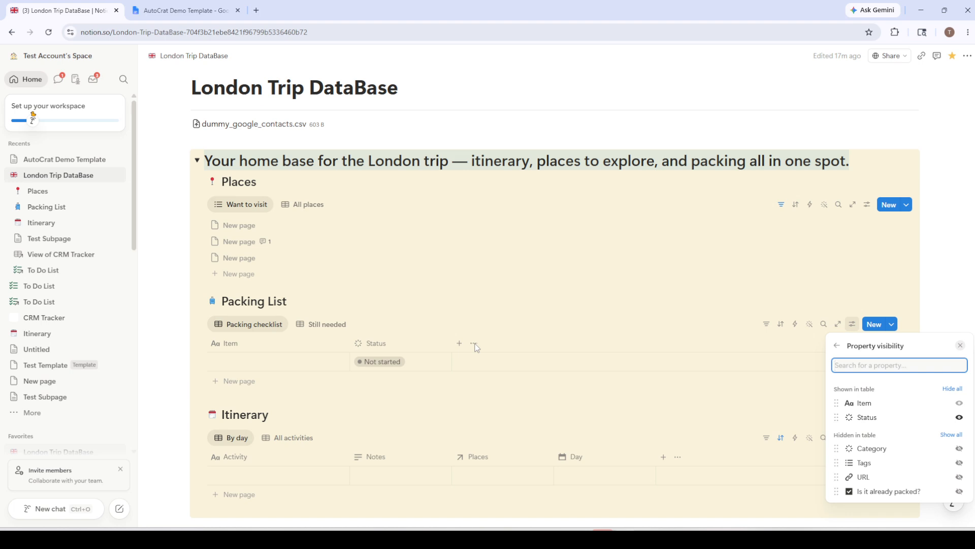
left_click(952, 434)
left_click(683, 398)
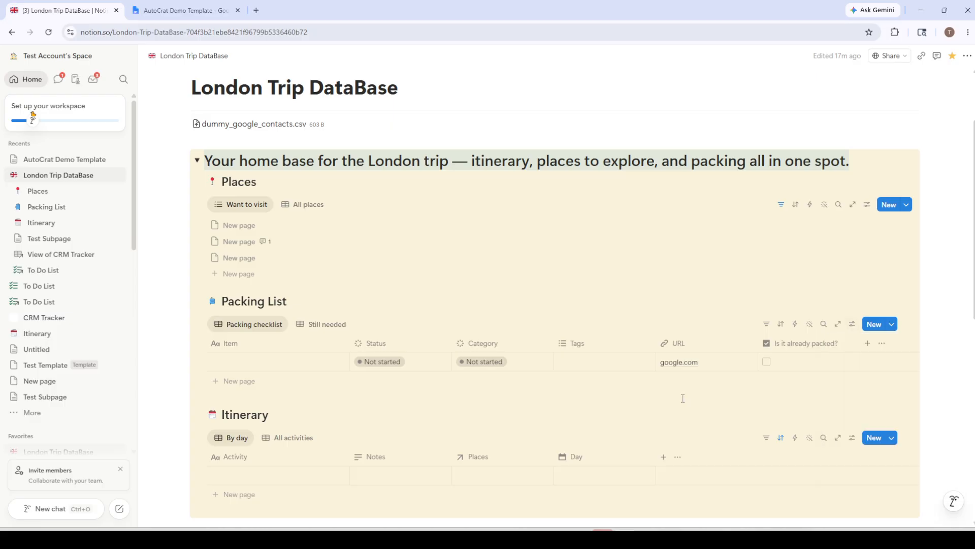
- Group the Packing checklist view by the Status property
left_click(853, 324)
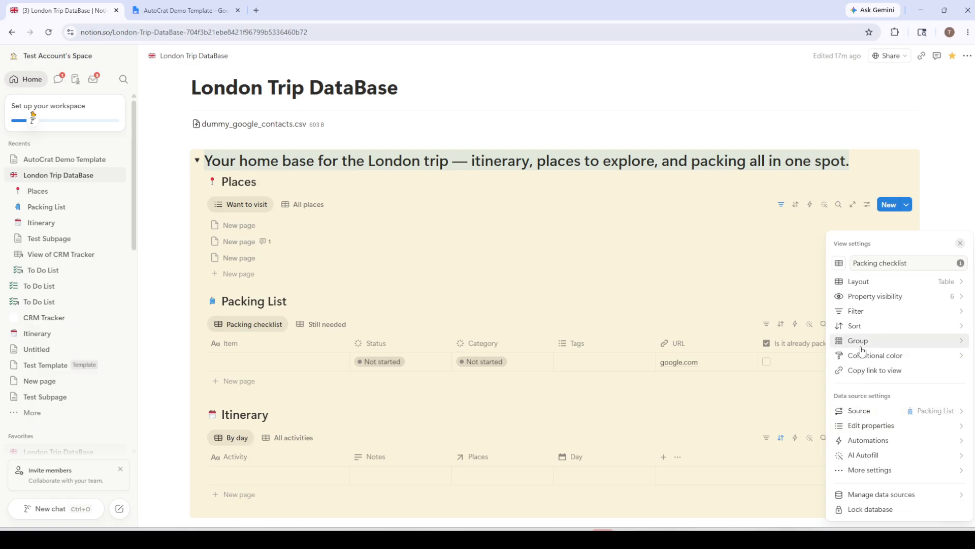
left_click(861, 346)
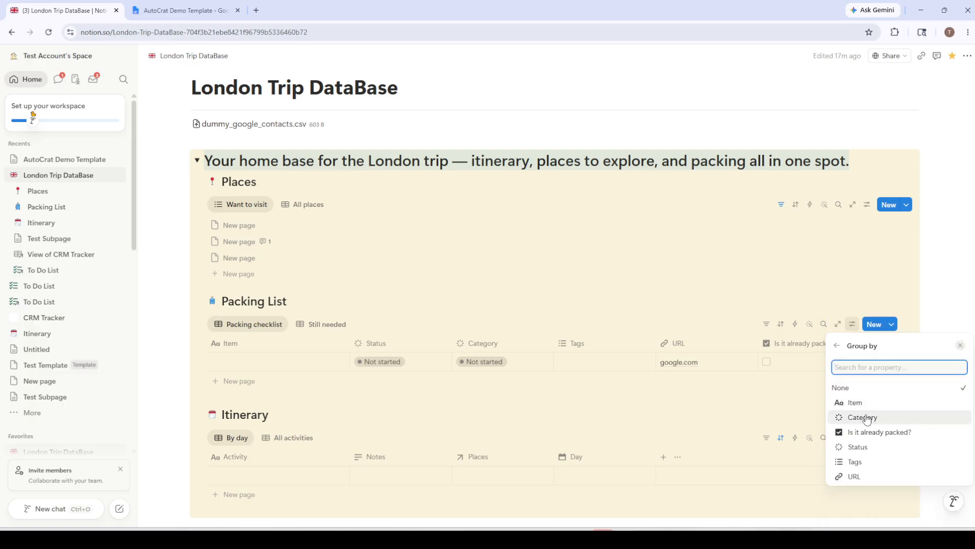
left_click(858, 447)
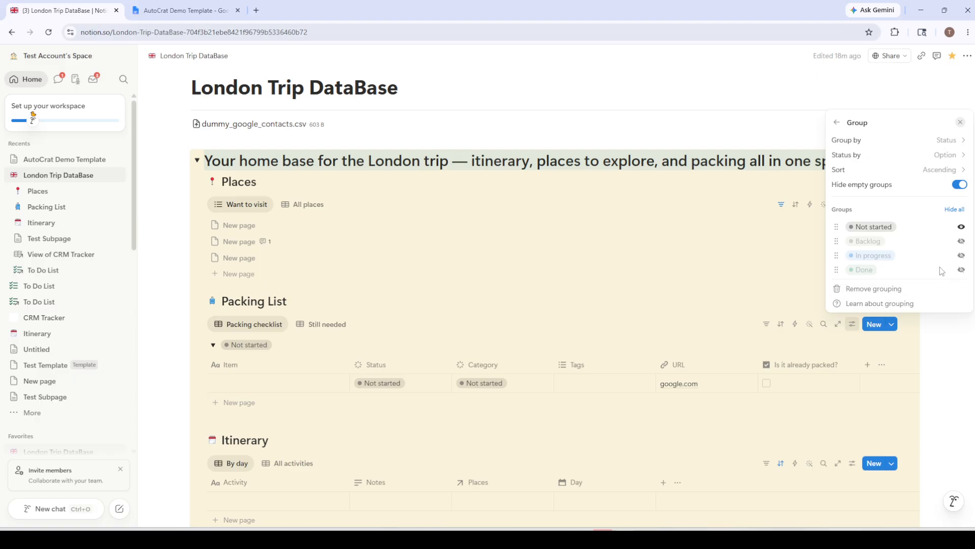
- Examine the Packing checklist view's grouping settings and available properties, reselect Status as the grouping property, and close the view settings
left_click(838, 123)
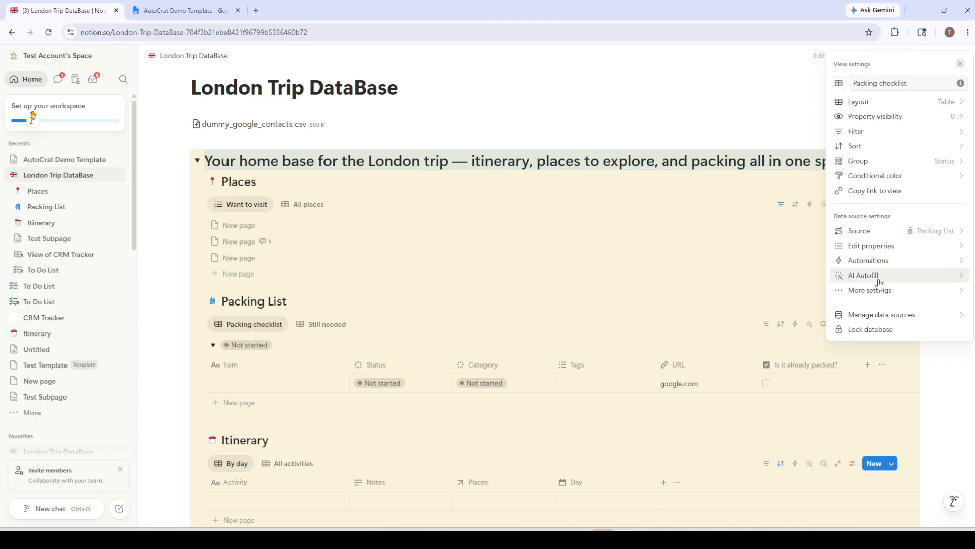
left_click(860, 162)
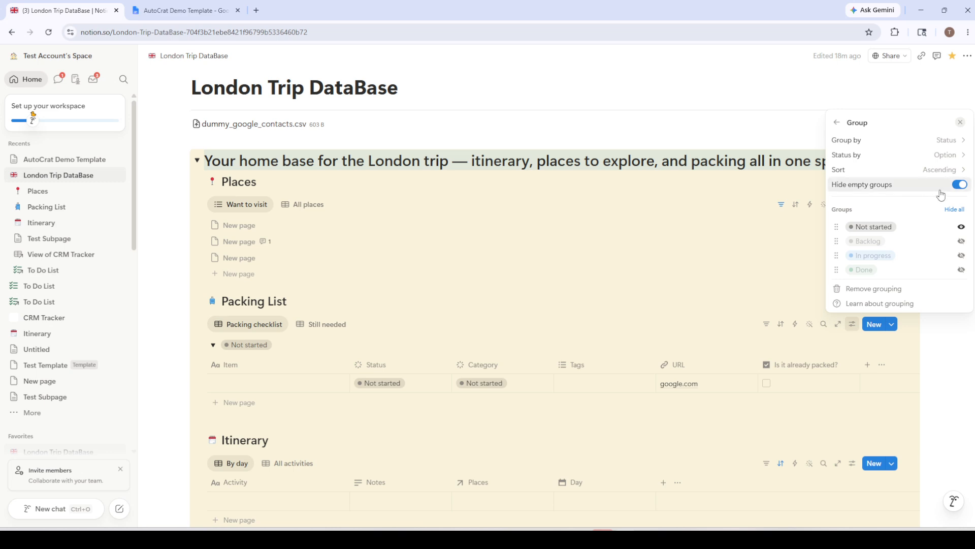
left_click(943, 141)
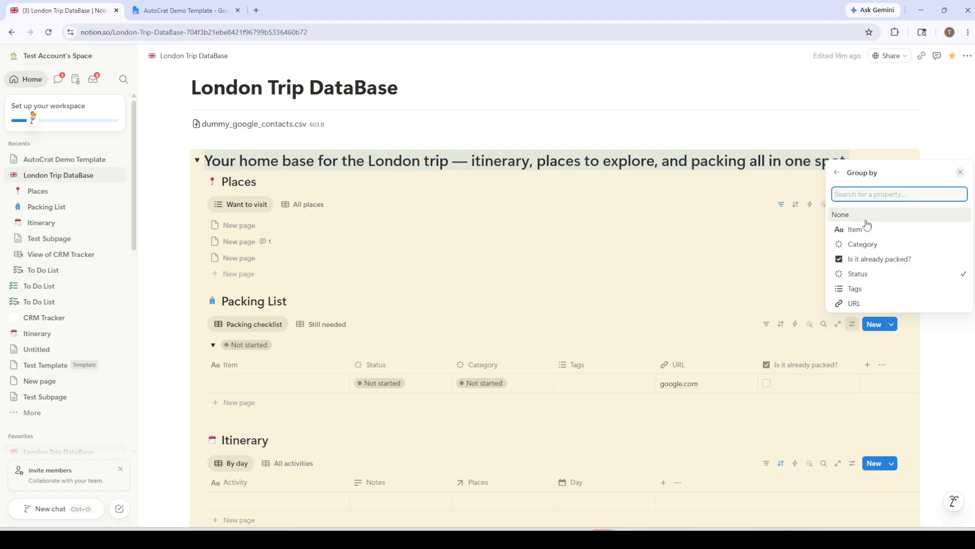
left_click(909, 274)
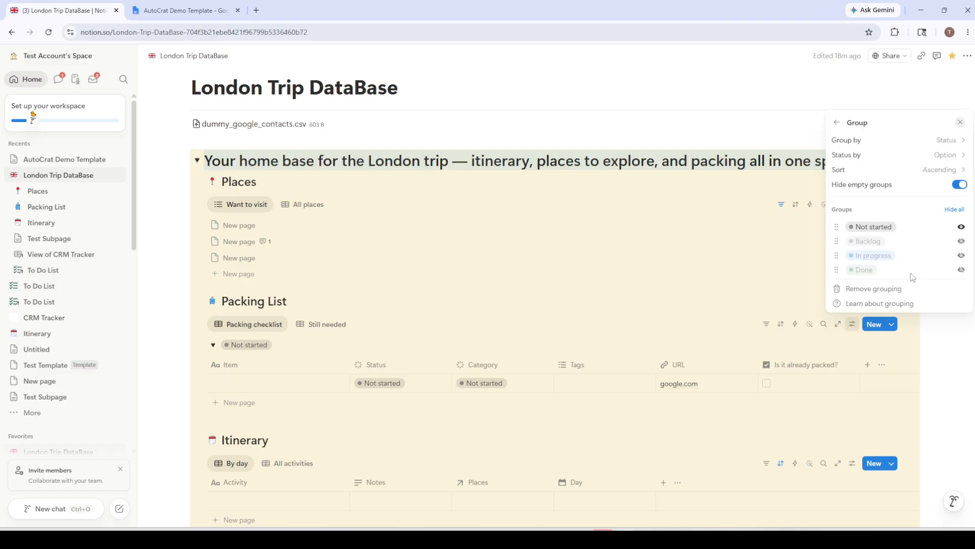
left_click(672, 290)
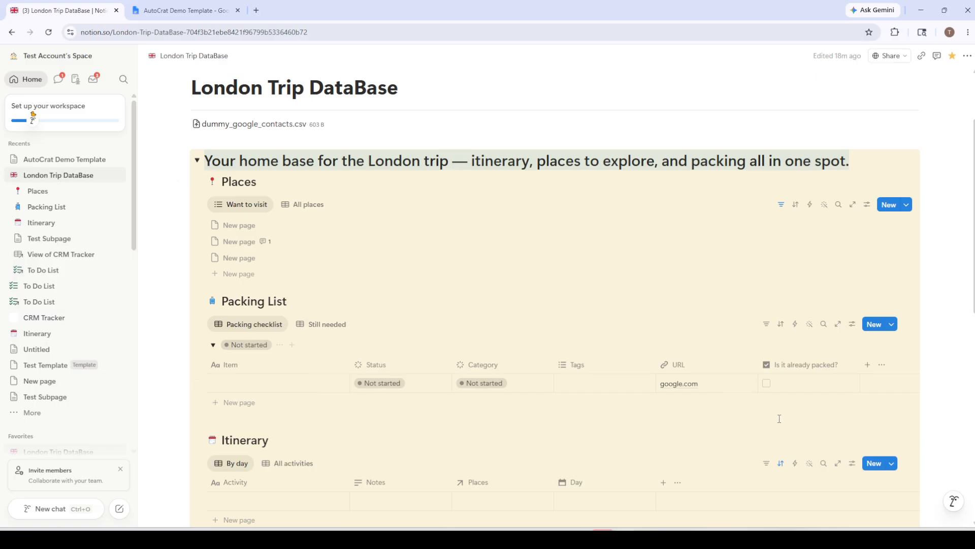
scroll(752, 407, "down", 1)
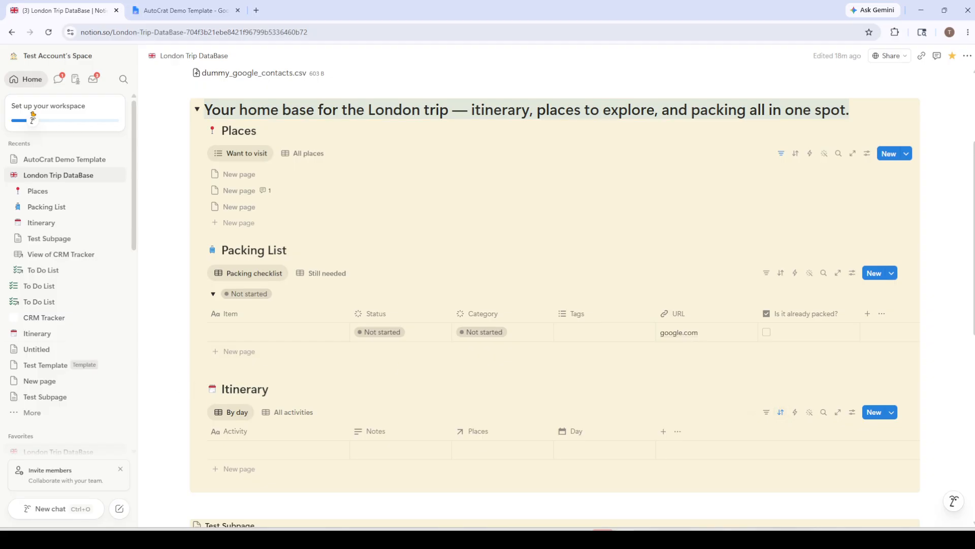
left_click(467, 539)
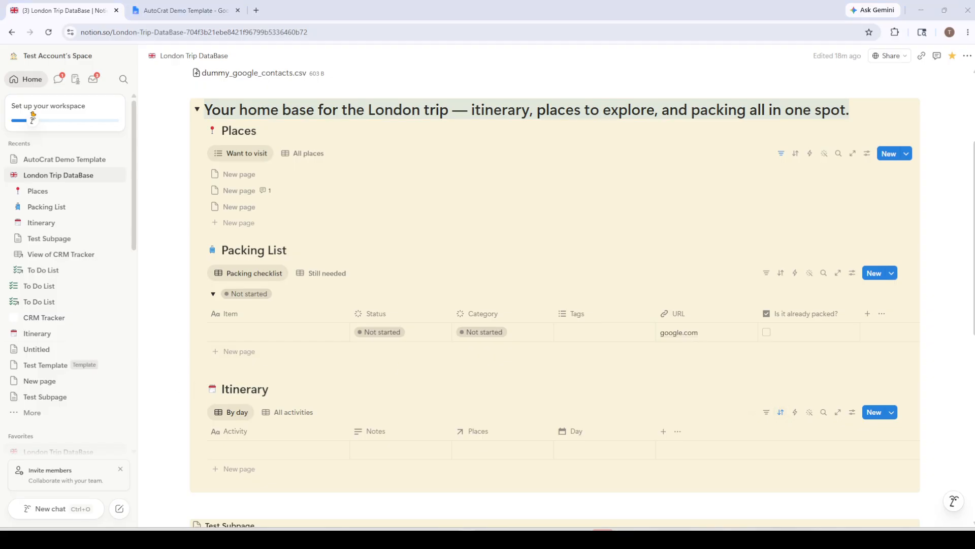